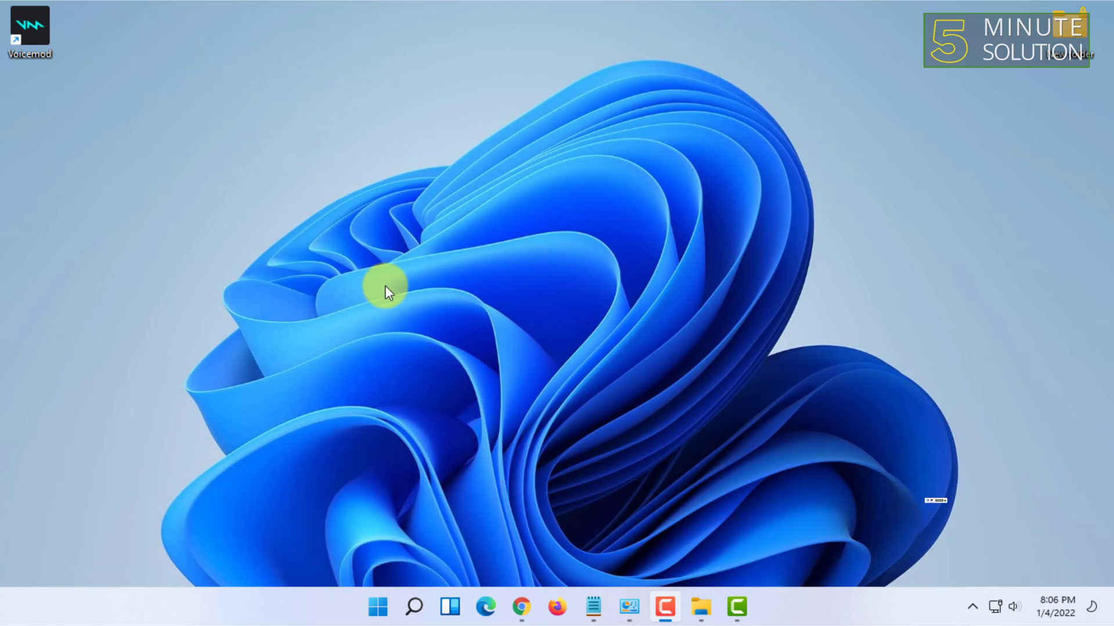
Step: Close the 7zip search tab and look at the first .exe download on 7-zip.org
{"action": "left_click", "coordinate": [520, 606]}
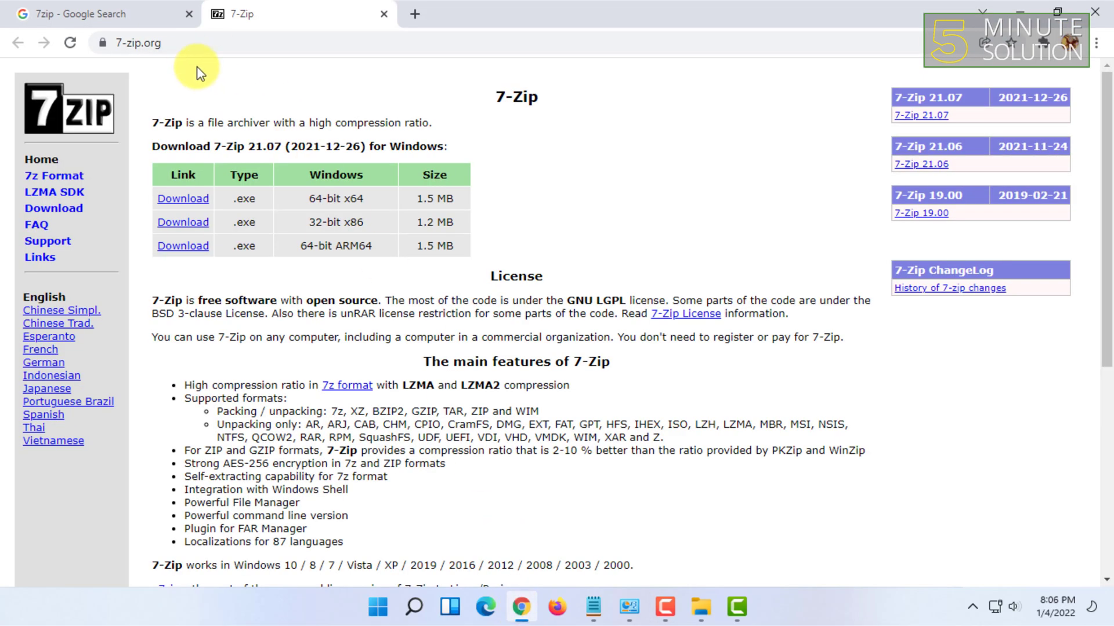
{"action": "left_click", "coordinate": [189, 13]}
{"action": "left_click", "coordinate": [116, 42]}
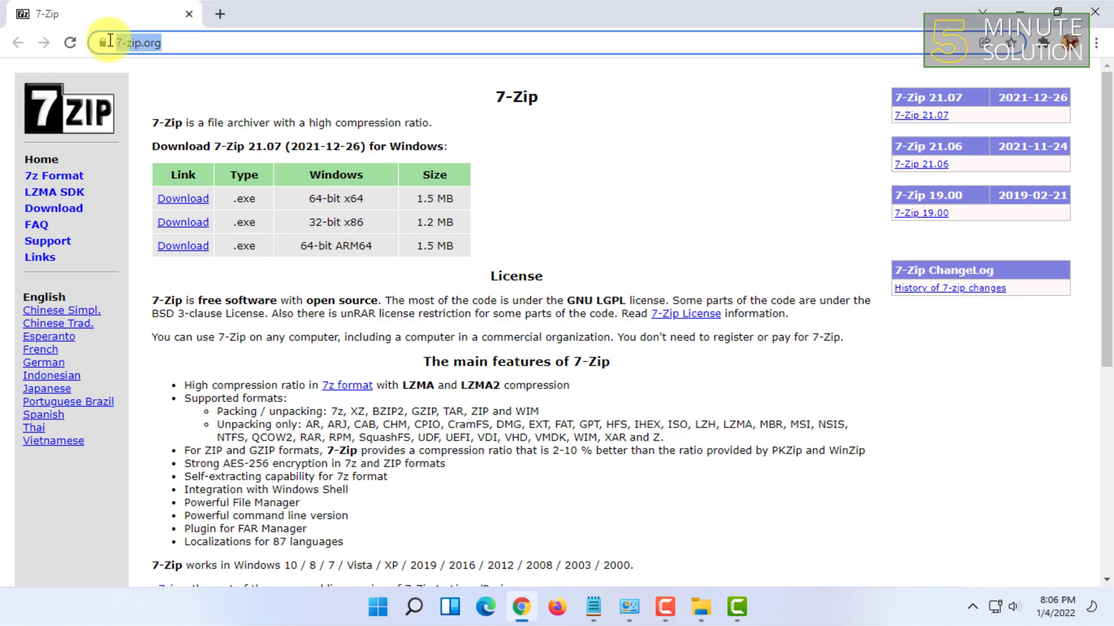
{"action": "left_click", "coordinate": [176, 198]}
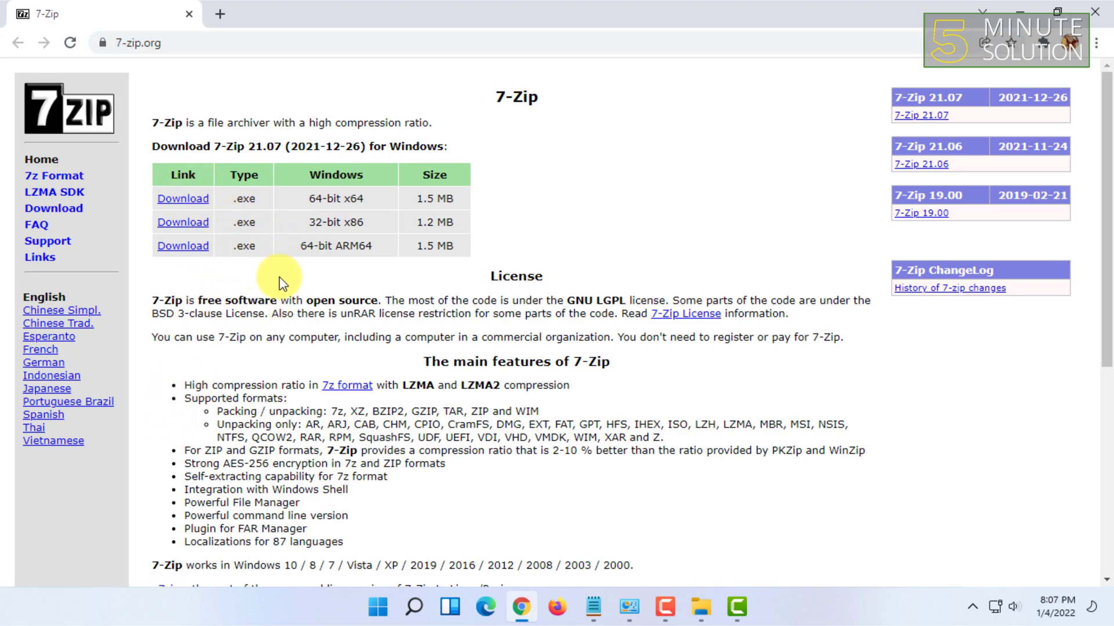
{"action": "triple_click", "coordinate": [242, 199]}
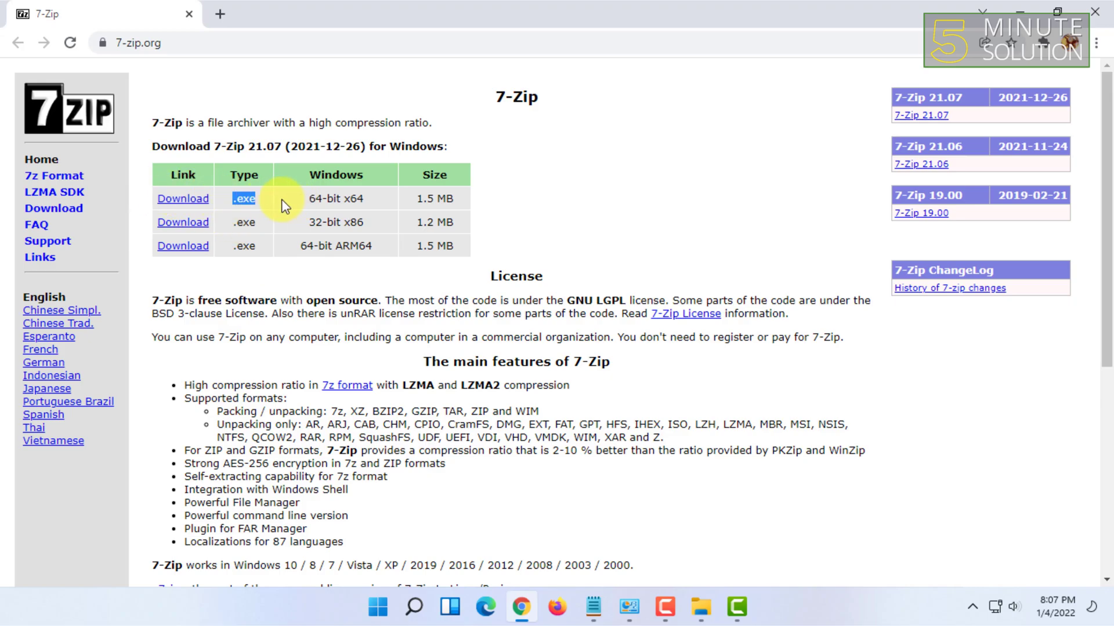
{"action": "left_click", "coordinate": [298, 297]}
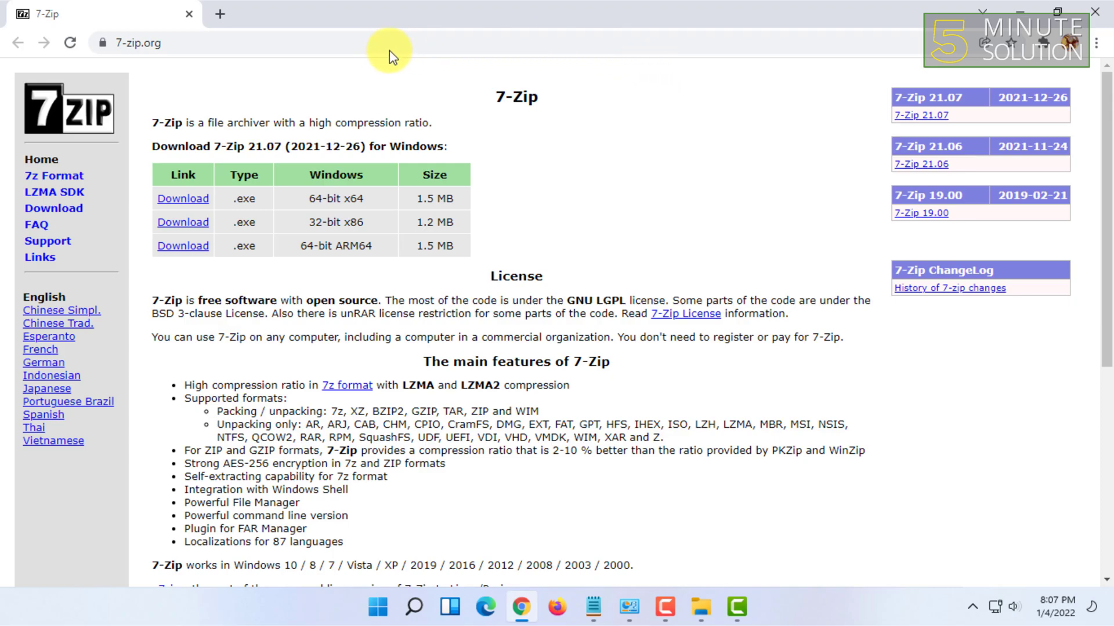
Step: Look over the download table rows, then minimize Chrome to show the desktop
{"action": "mouse_move", "coordinate": [301, 203]}
{"action": "left_mouse_down"}
{"action": "mouse_move", "coordinate": [377, 216]}
{"action": "mouse_move", "coordinate": [372, 241]}
{"action": "mouse_move", "coordinate": [314, 194]}
{"action": "left_mouse_up"}
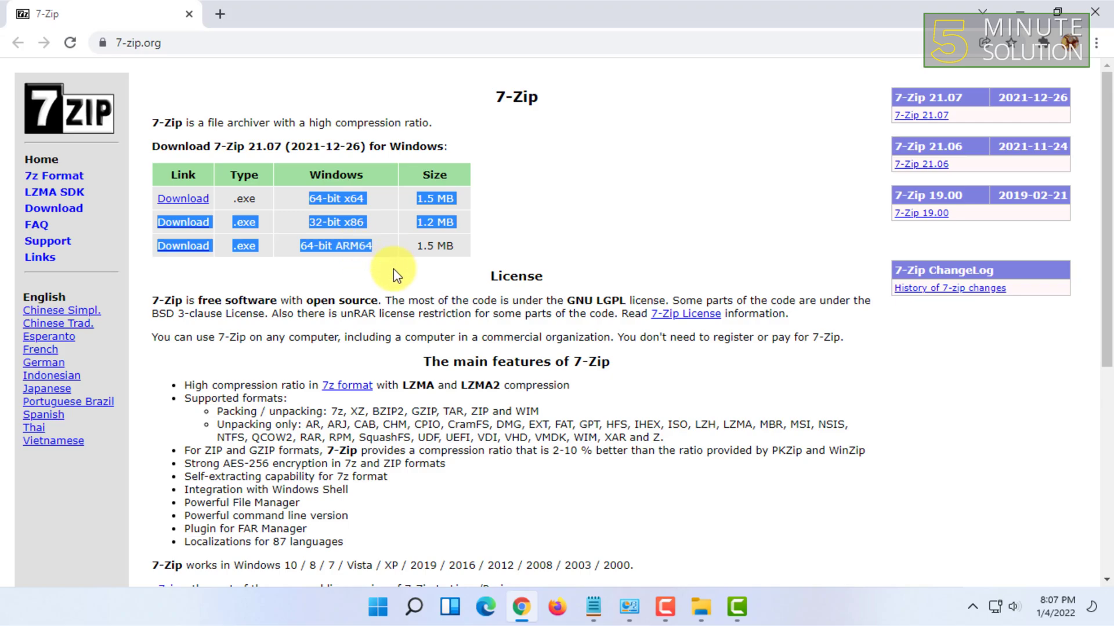
{"action": "left_click", "coordinate": [385, 245]}
{"action": "left_click_drag", "start_coordinate": [383, 245], "coordinate": [342, 199]}
{"action": "left_click", "coordinate": [348, 246]}
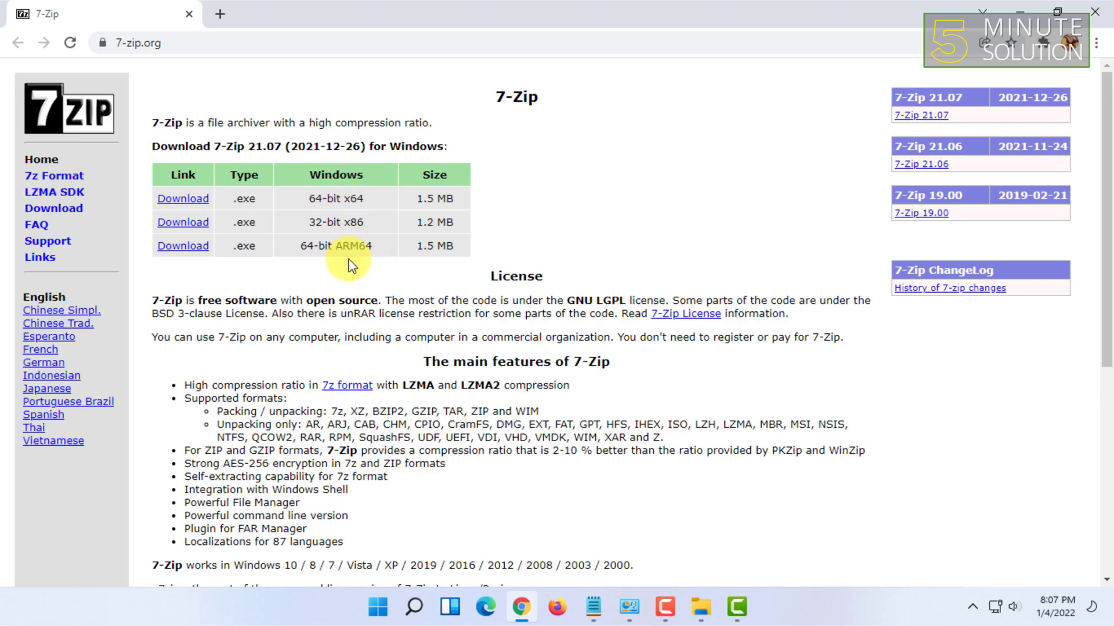
{"action": "mouse_move", "coordinate": [1053, 8]}
{"action": "left_click", "coordinate": [1023, 8]}
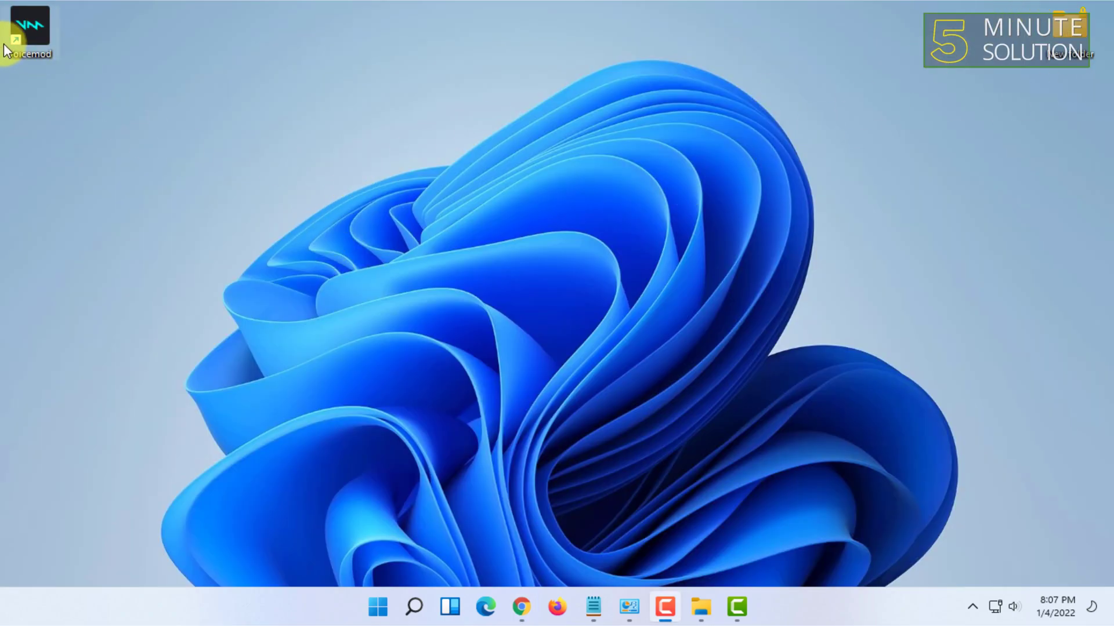
Step: Use the Voicemod shortcut's 7-Zip context menu to choose Add to archive
{"action": "right_click", "coordinate": [13, 29]}
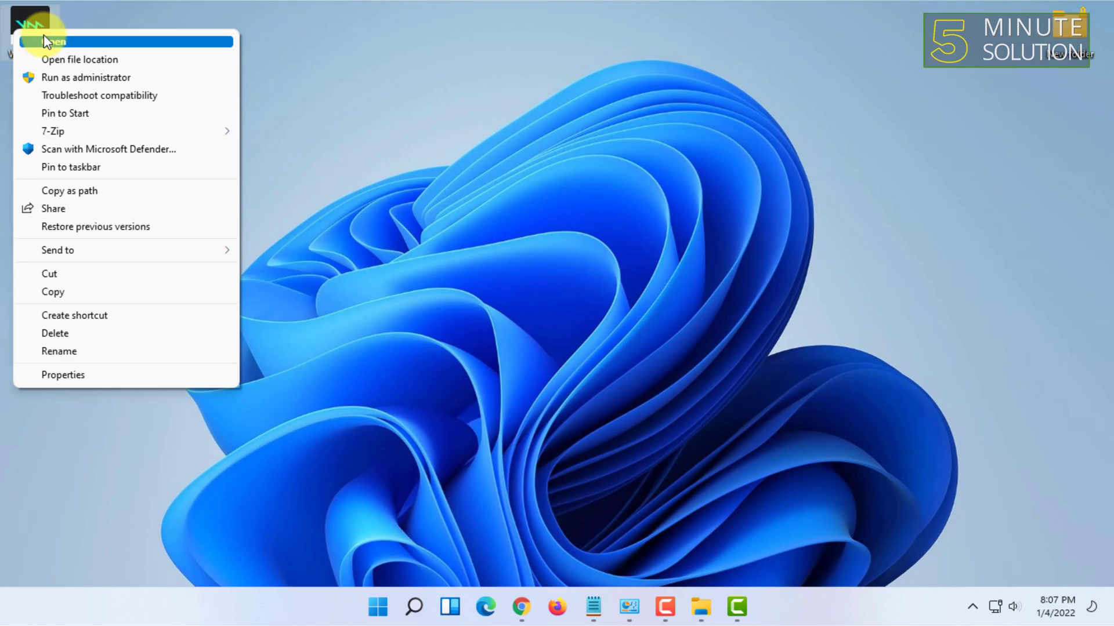
{"action": "mouse_move", "coordinate": [50, 131]}
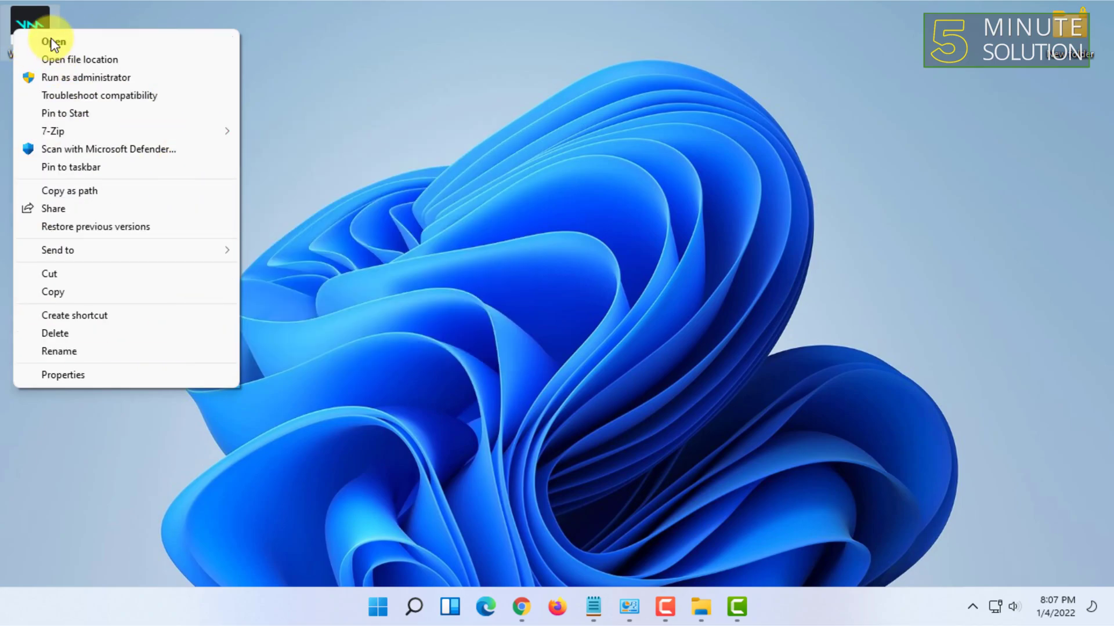
{"action": "left_click", "coordinate": [133, 59]}
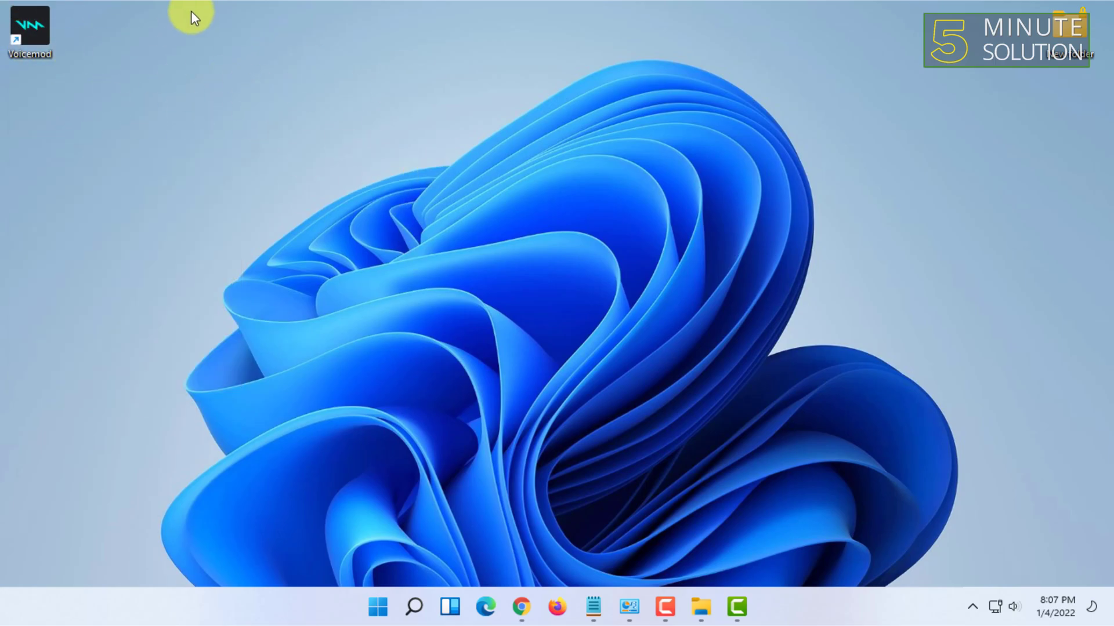
{"action": "right_click", "coordinate": [33, 27]}
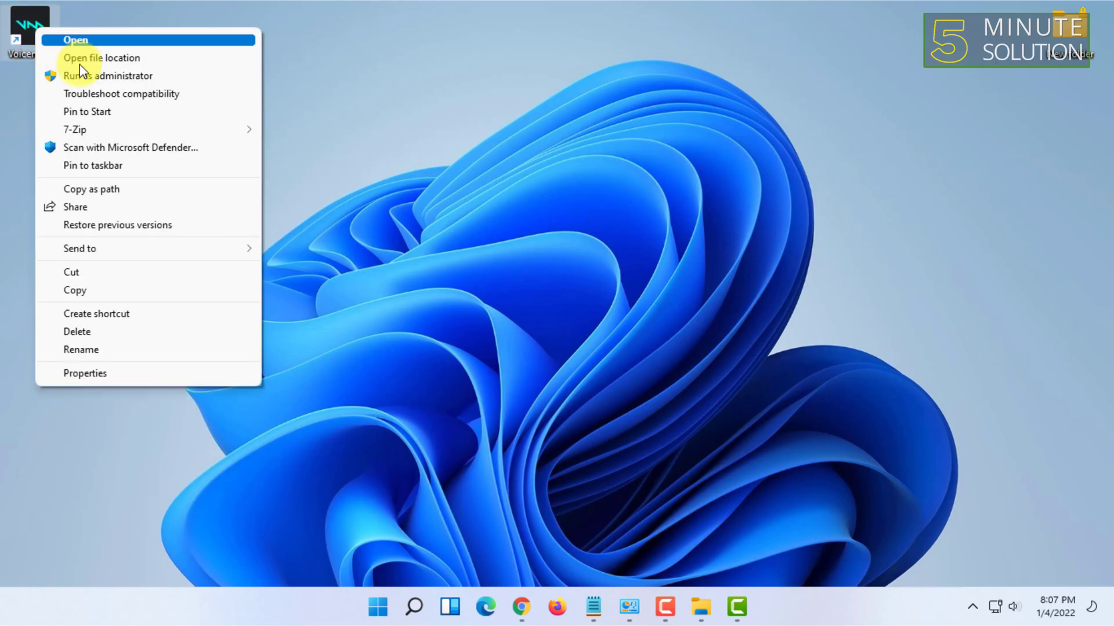
{"action": "mouse_move", "coordinate": [105, 135]}
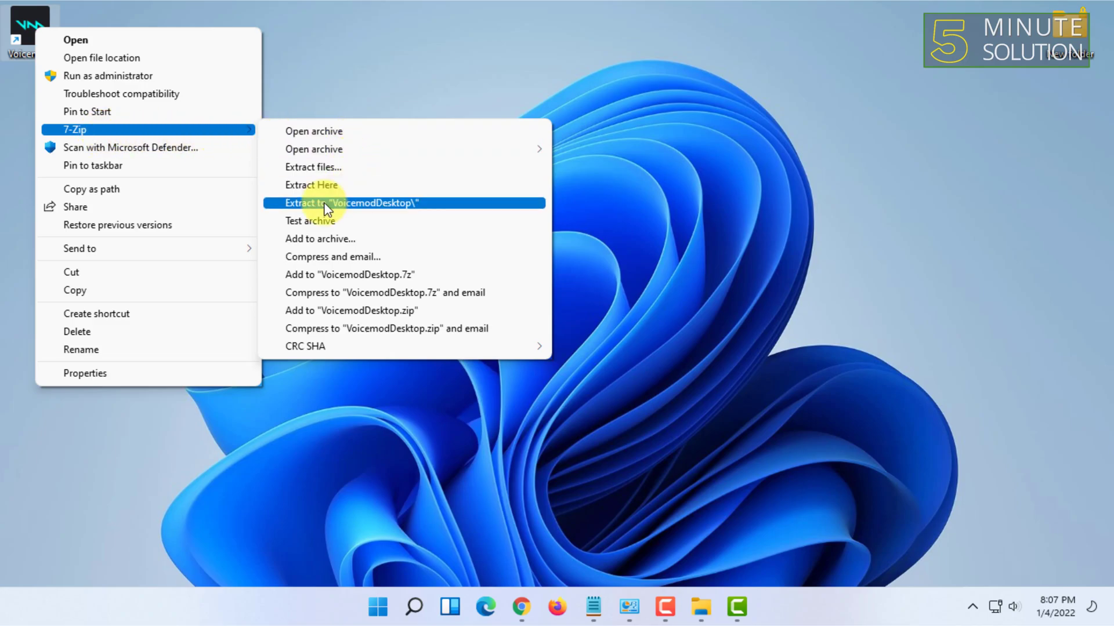
{"action": "left_click", "coordinate": [352, 239]}
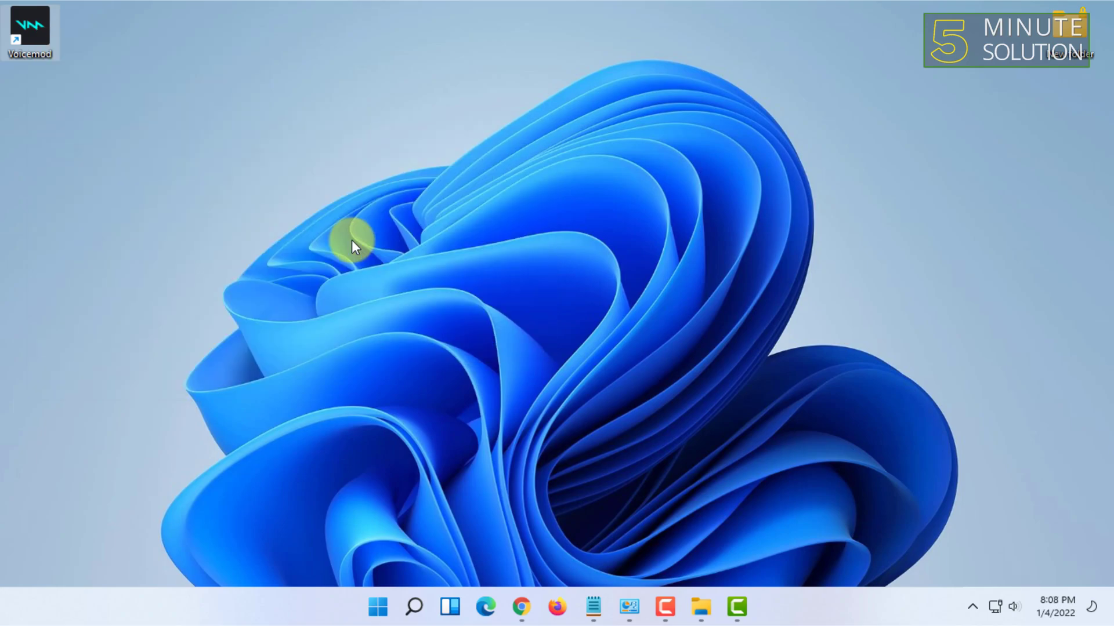
Step: Keep zip as the archive format and move the Add to Archive window left
{"action": "key", "text": "F10"}
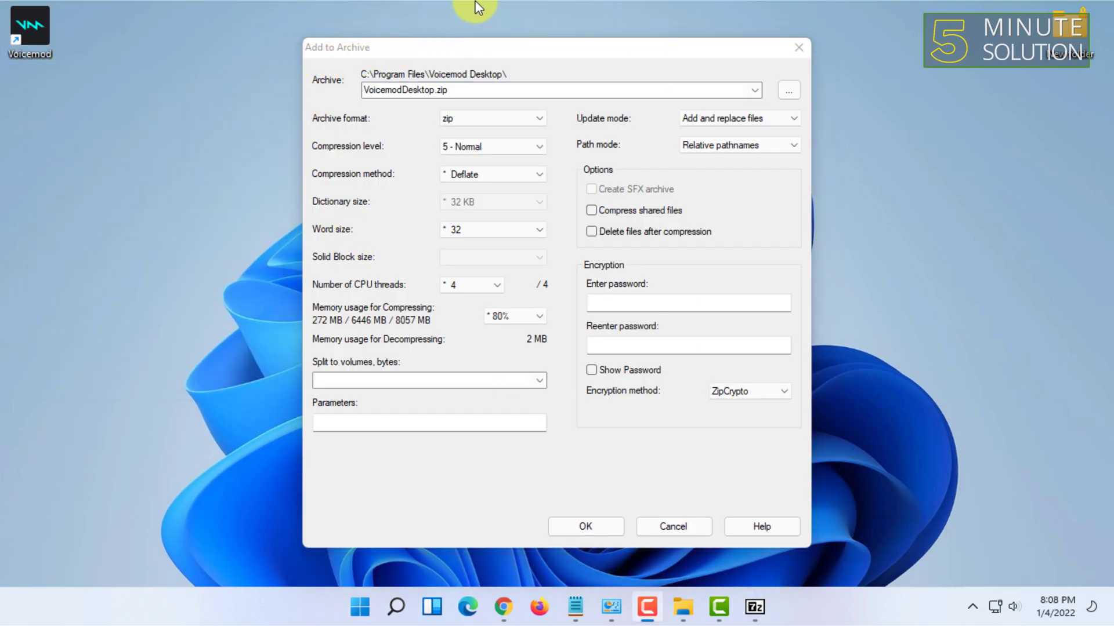
{"action": "left_click", "coordinate": [478, 120]}
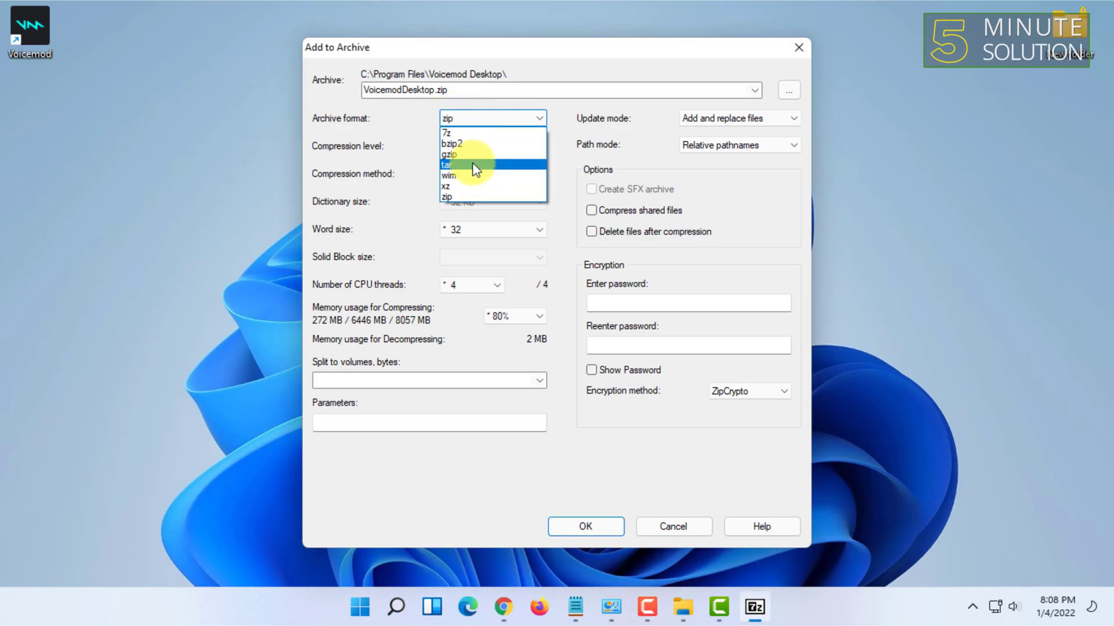
{"action": "left_click", "coordinate": [461, 198]}
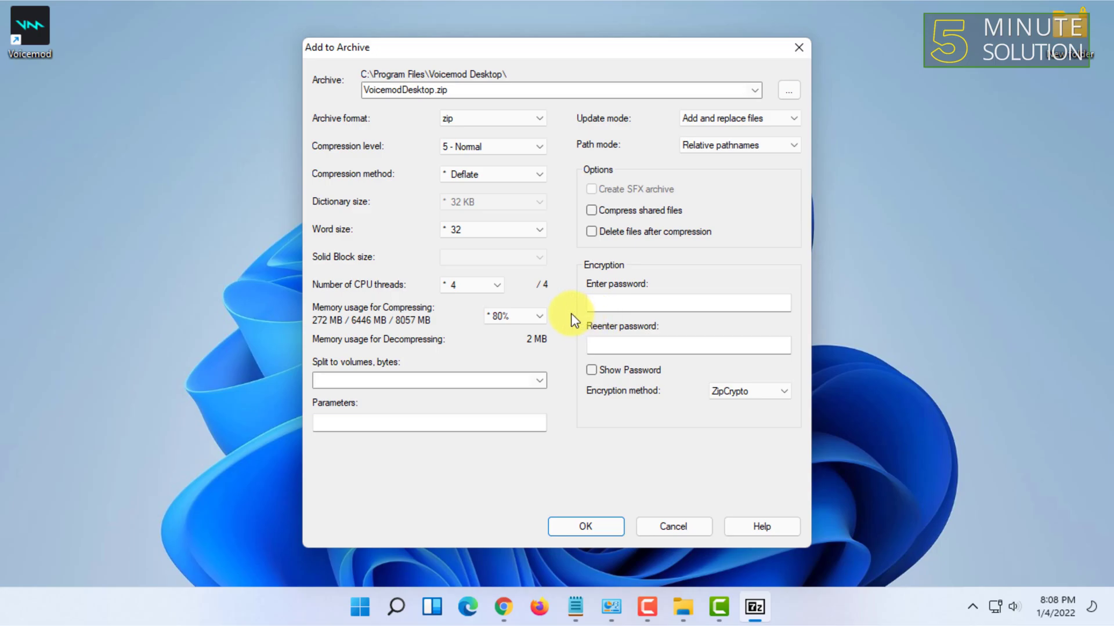
{"action": "left_click_drag", "start_coordinate": [115, 84], "coordinate": [2, 16]}
{"action": "left_click_drag", "start_coordinate": [349, 46], "coordinate": [265, 52]}
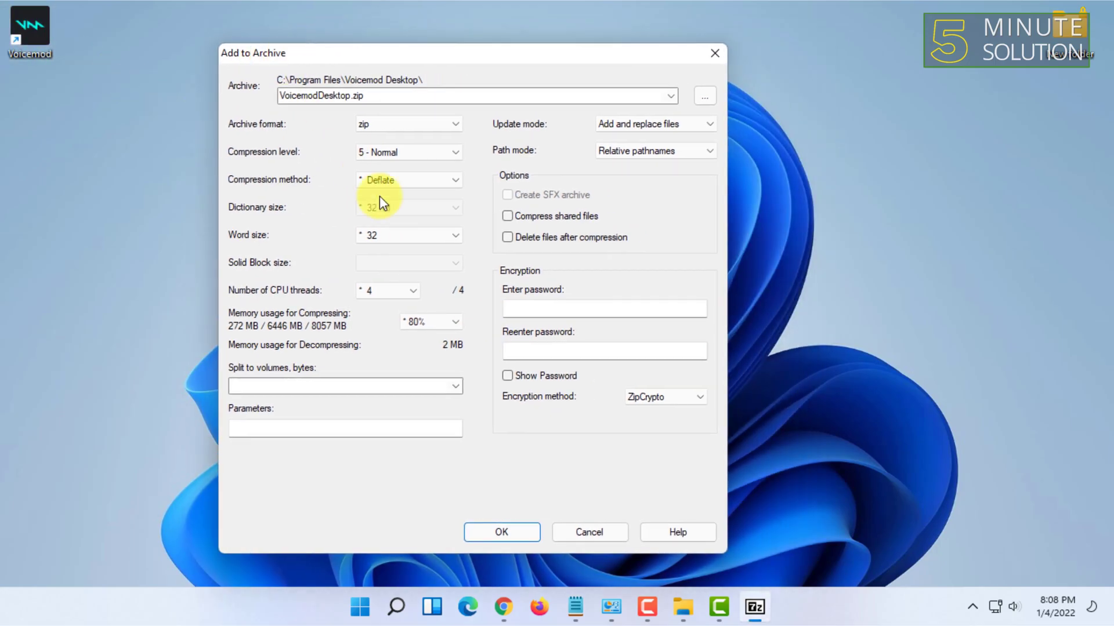
Step: Leave memory usage at 80% and compression level at 5 - Normal
{"action": "left_click", "coordinate": [436, 325]}
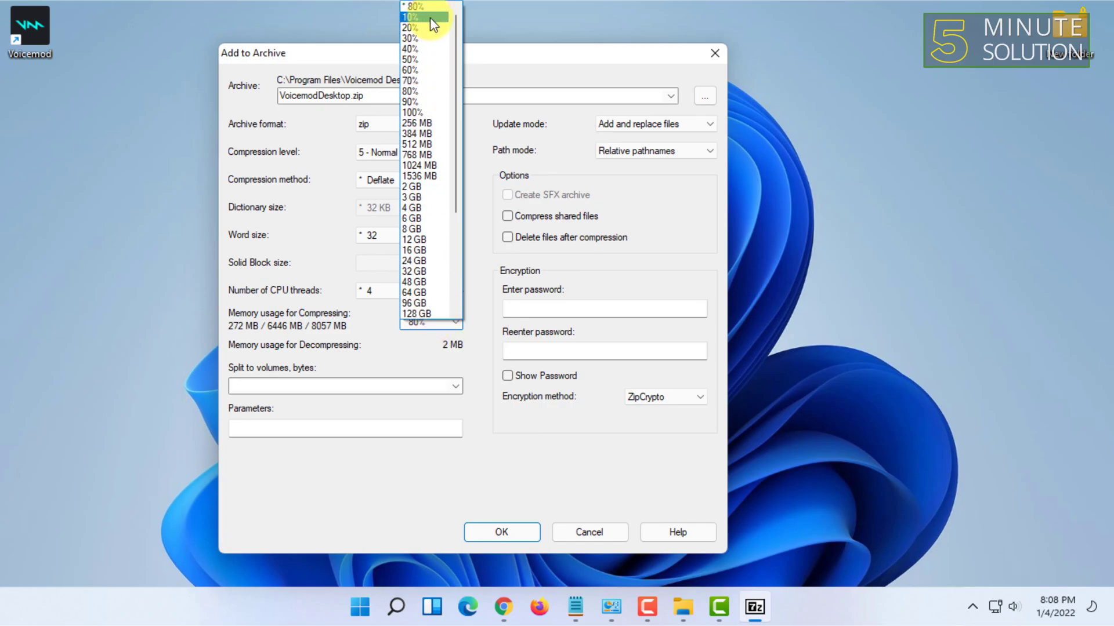
{"action": "left_click", "coordinate": [341, 100]}
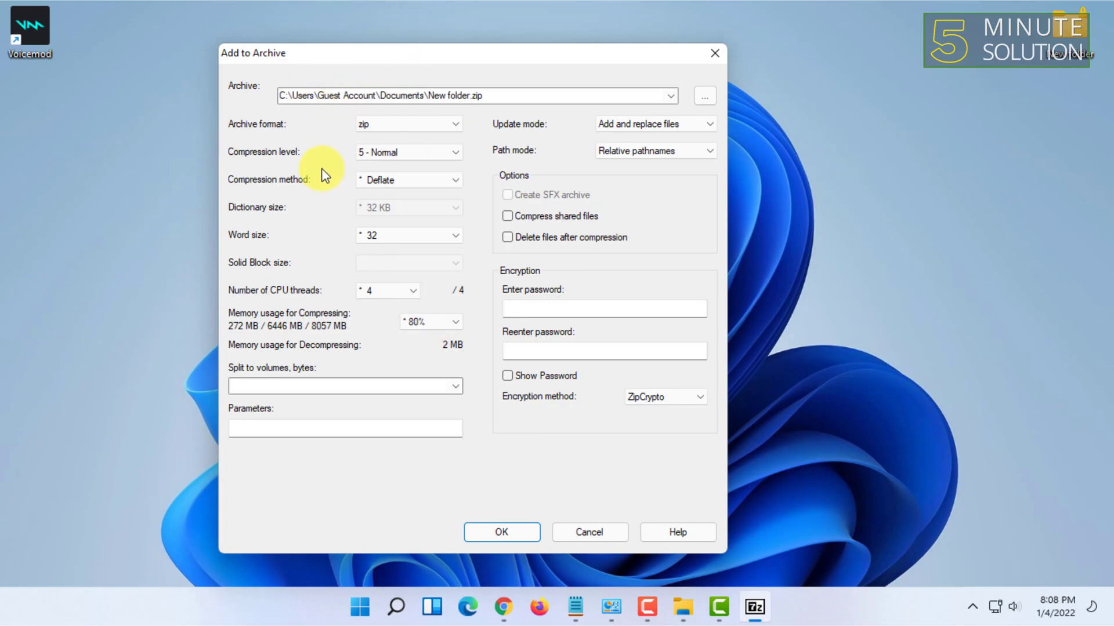
{"action": "left_click", "coordinate": [397, 155]}
{"action": "left_click", "coordinate": [381, 157]}
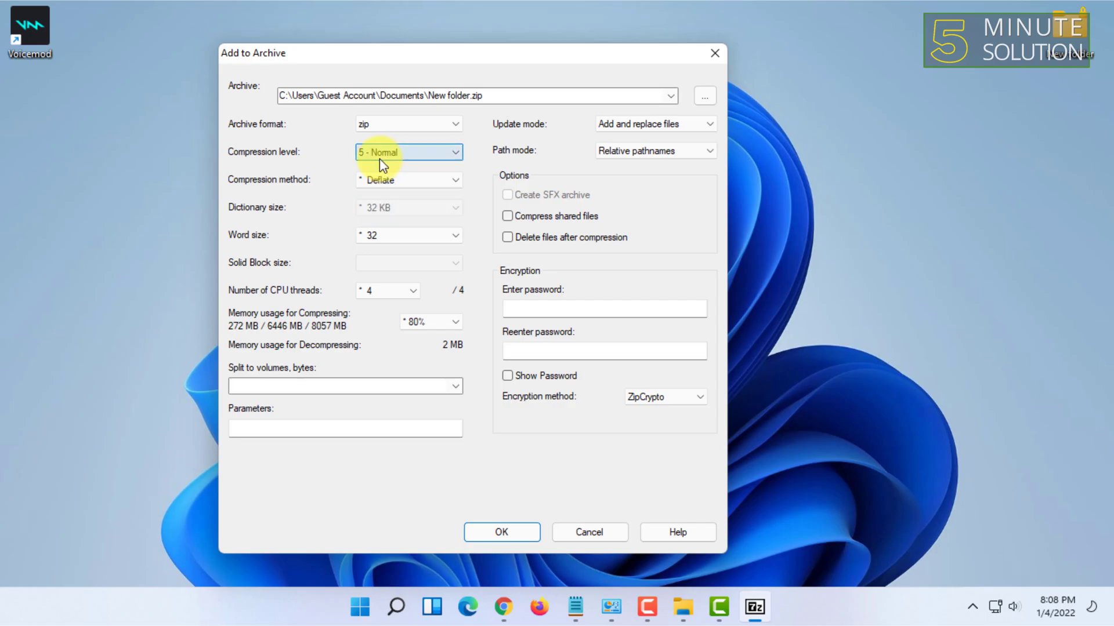
{"action": "left_click", "coordinate": [382, 157]}
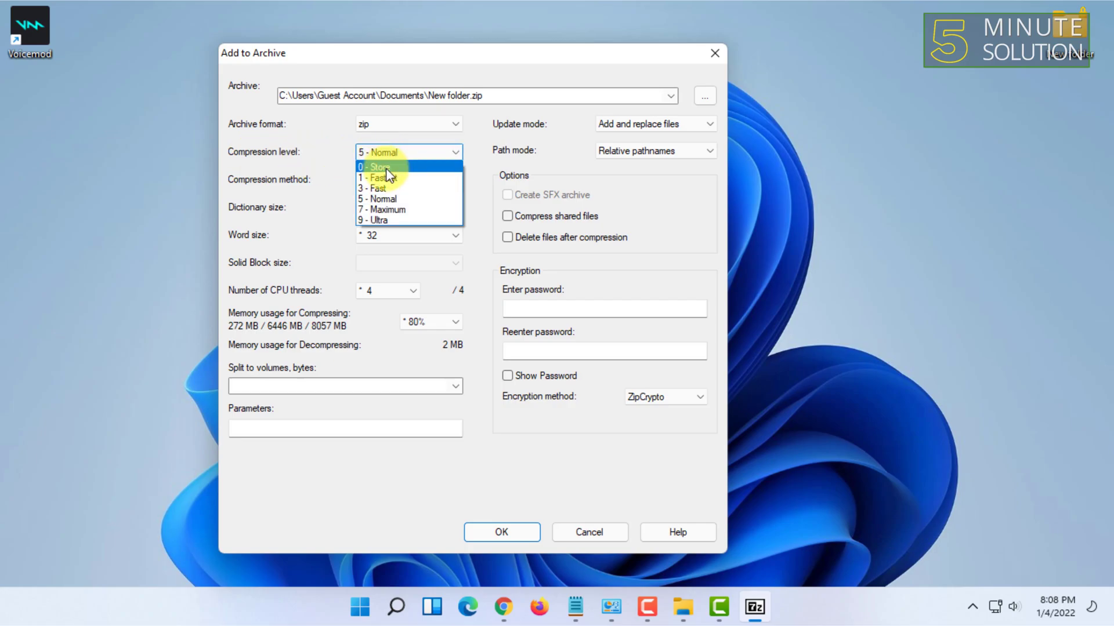
{"action": "left_click", "coordinate": [319, 141]}
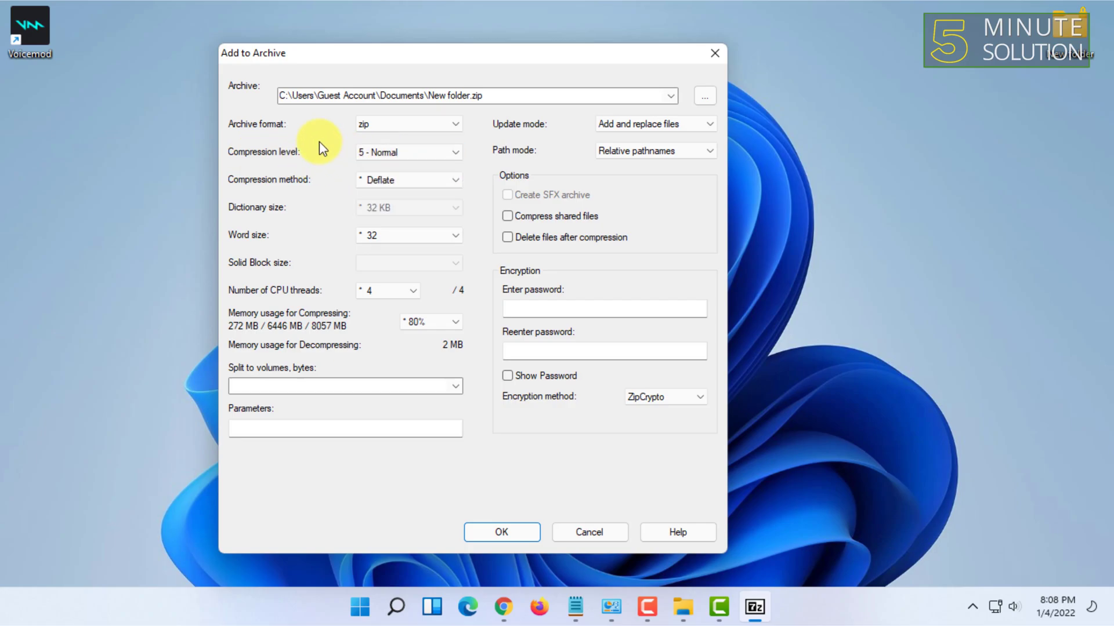
Step: Enter and confirm a four-character archive password, keeping ZipCrypto as the encryption method
{"action": "left_click", "coordinate": [557, 308]}
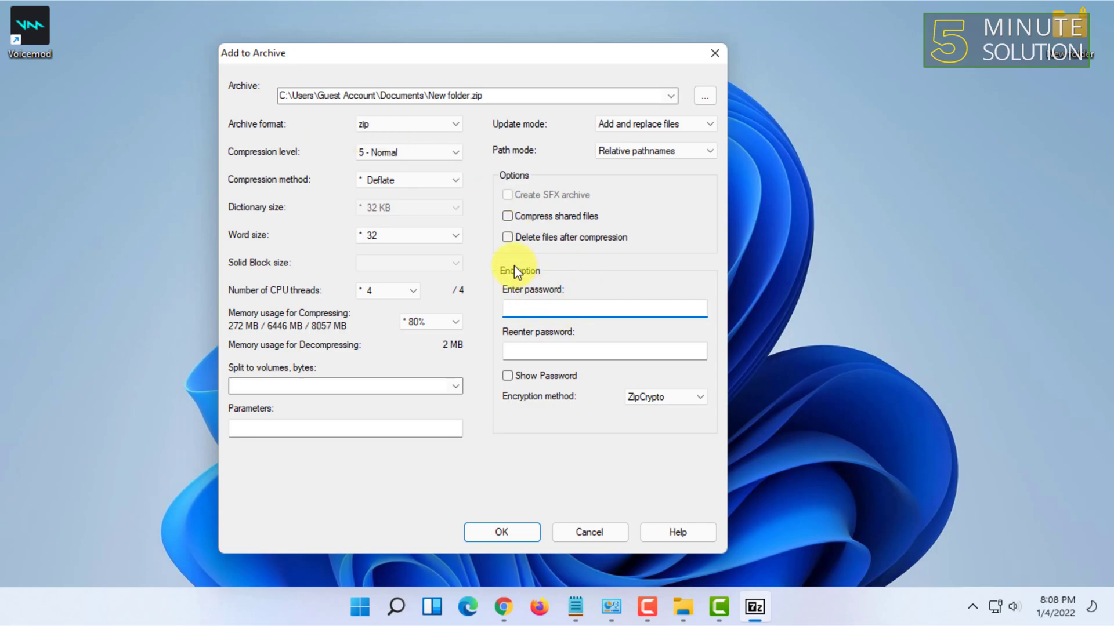
{"action": "type", "text": "1234"}
{"action": "left_click", "coordinate": [511, 349]}
{"action": "right_click", "coordinate": [522, 347]}
{"action": "left_click", "coordinate": [491, 359]}
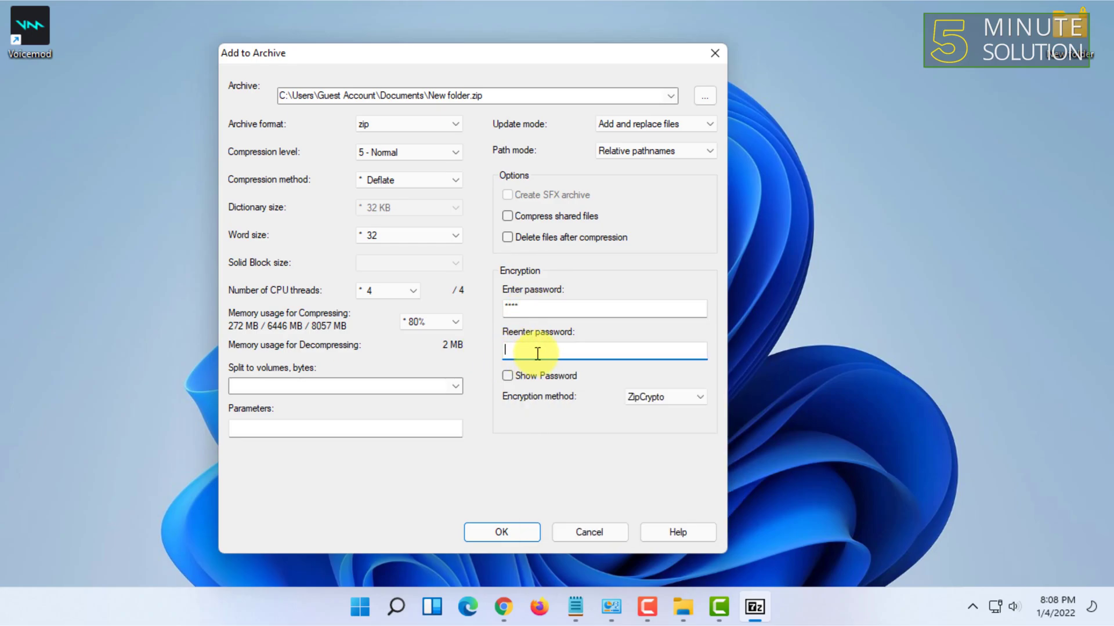
{"action": "type", "text": "4"}
{"action": "left_click", "coordinate": [656, 398]}
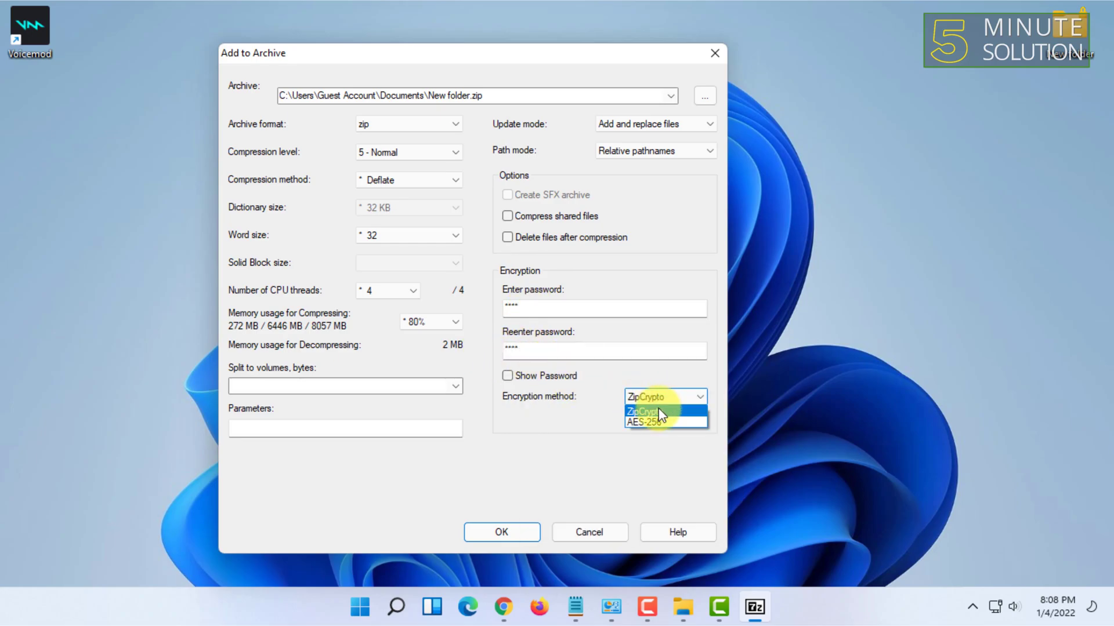
{"action": "left_click", "coordinate": [658, 413]}
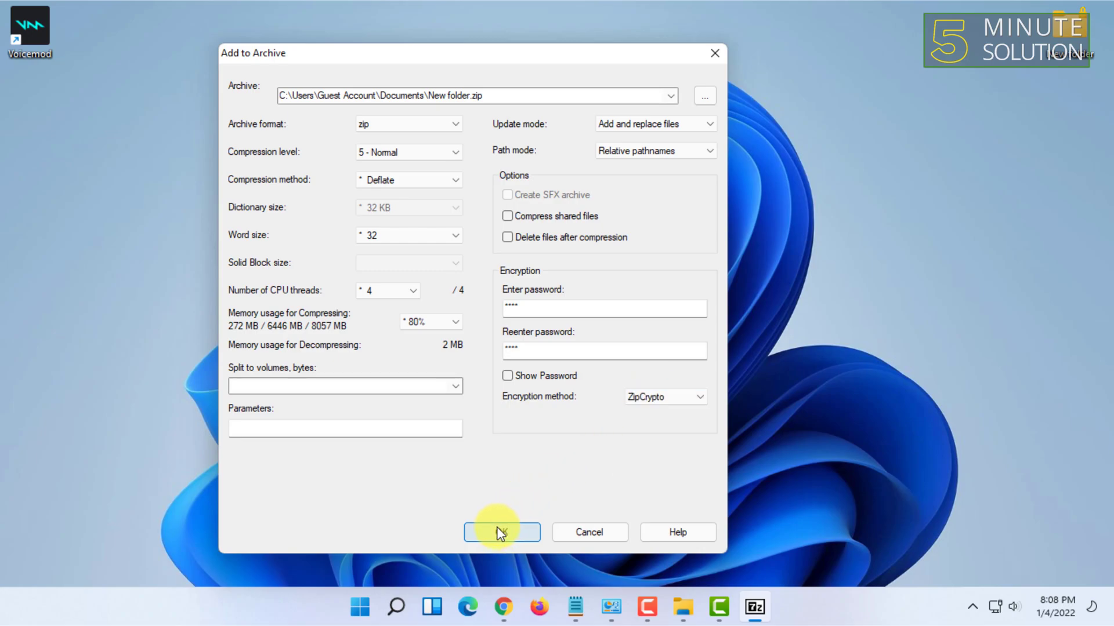
Step: Choose the Desktop folder as the archive's save location
{"action": "left_click", "coordinate": [698, 100]}
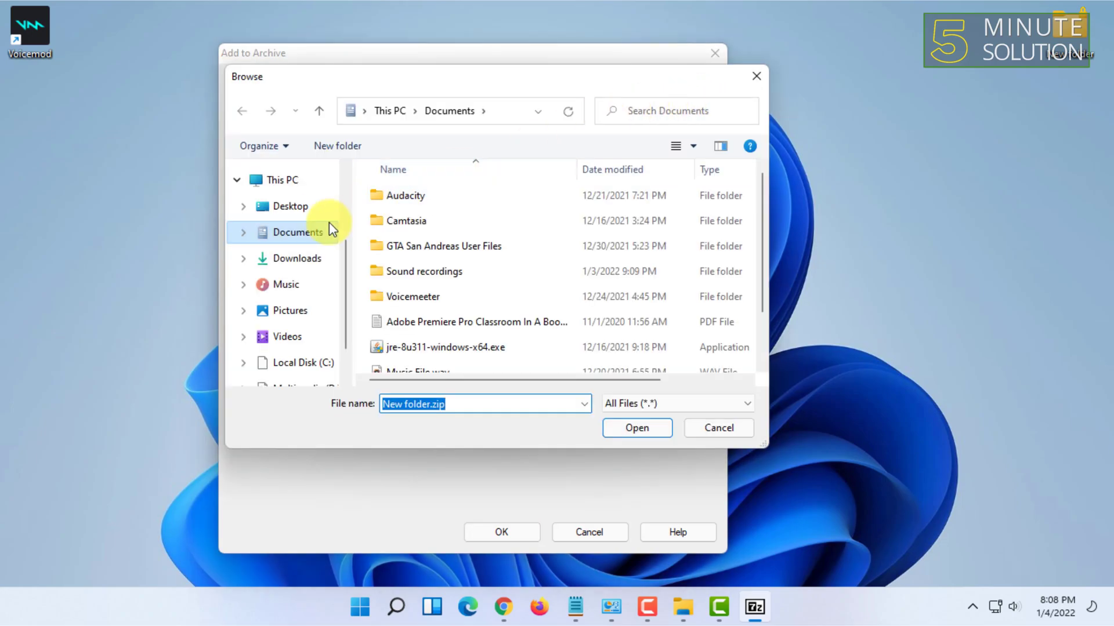
{"action": "left_click", "coordinate": [331, 210]}
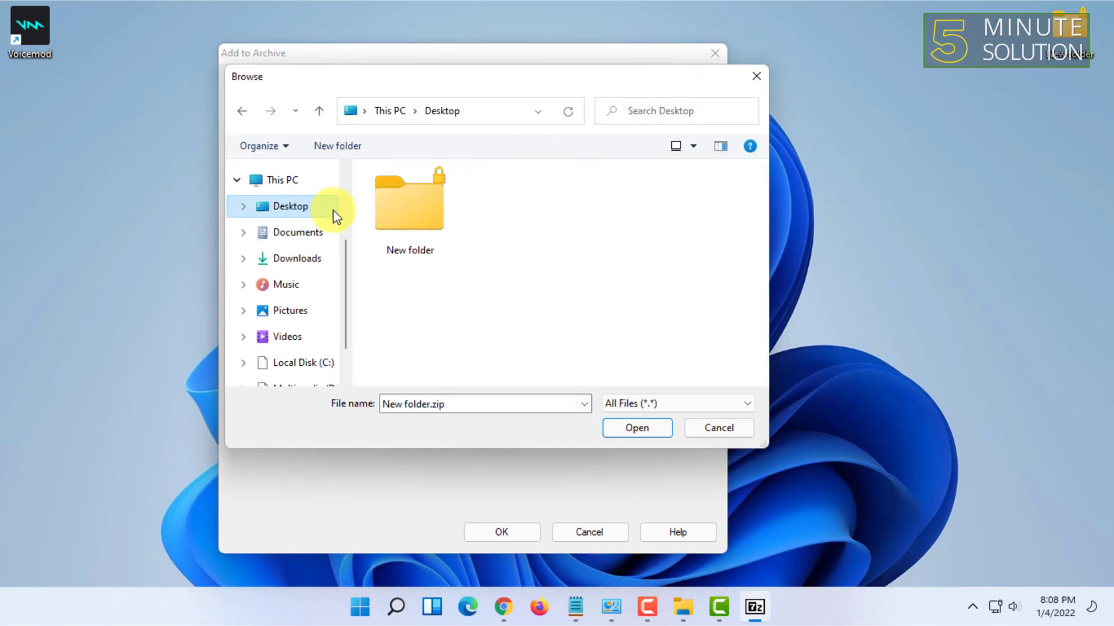
{"action": "left_click", "coordinate": [498, 408]}
{"action": "left_click", "coordinate": [659, 427]}
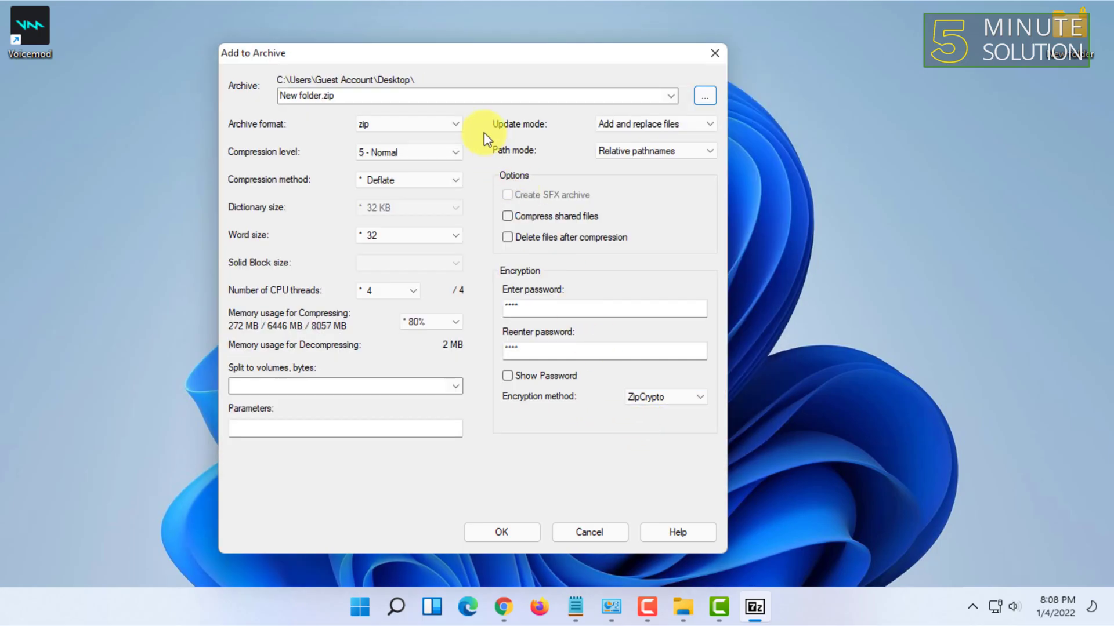
Step: Rename the archive to Voicemod.zip and start compressing it
{"action": "left_click", "coordinate": [368, 95]}
{"action": "left_click", "coordinate": [320, 95]}
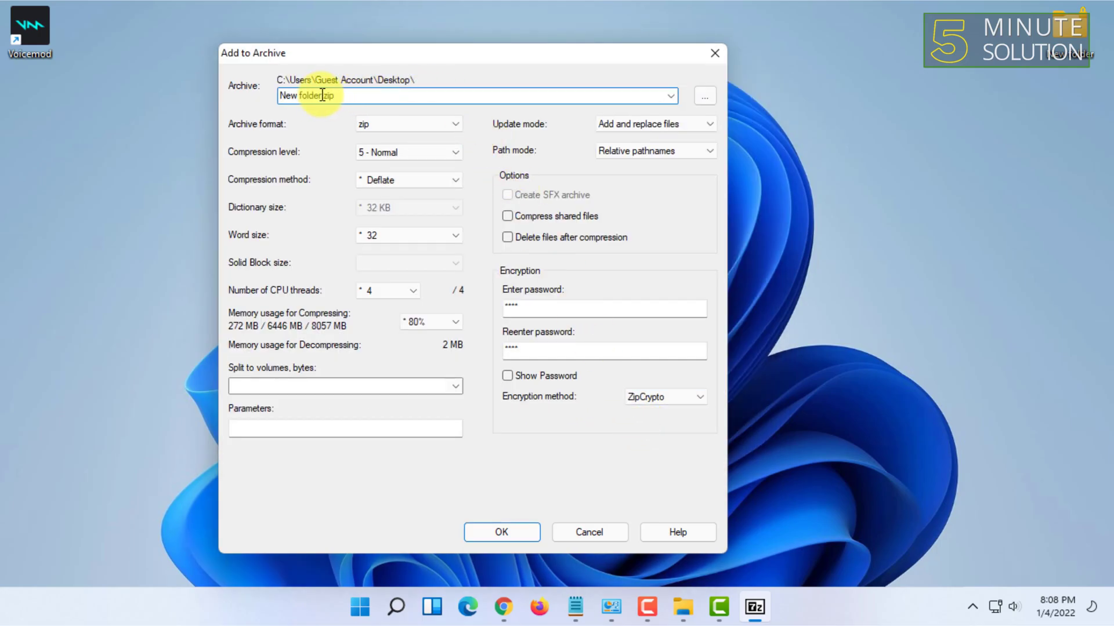
{"action": "left_click_drag", "start_coordinate": [322, 95], "coordinate": [110, 95]}
{"action": "type", "text": "Voicem"}
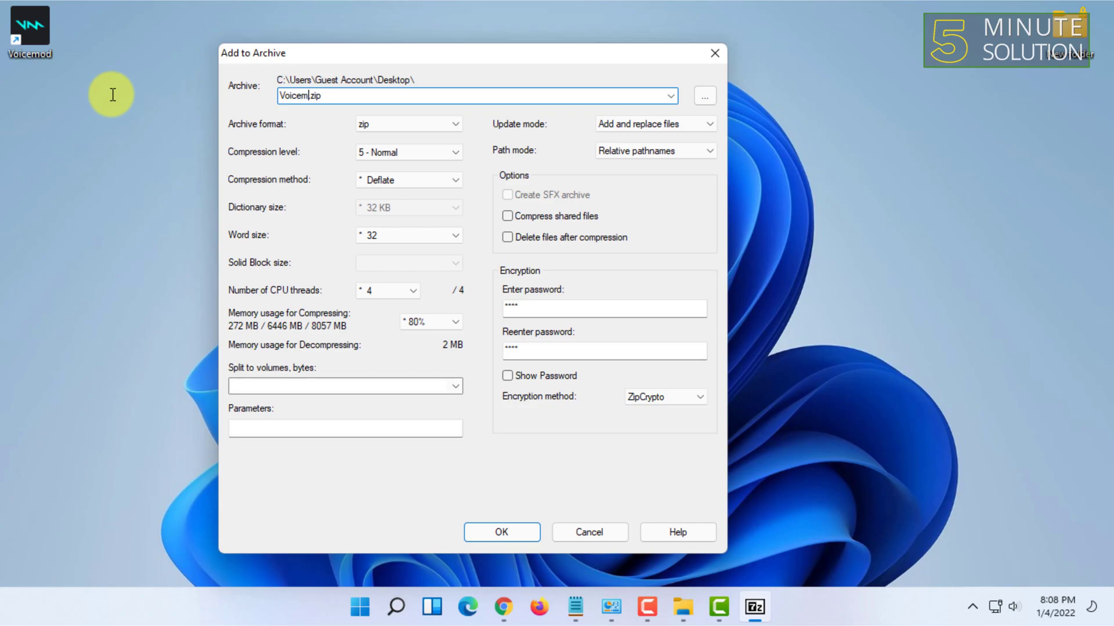
{"action": "left_click", "coordinate": [504, 532]}
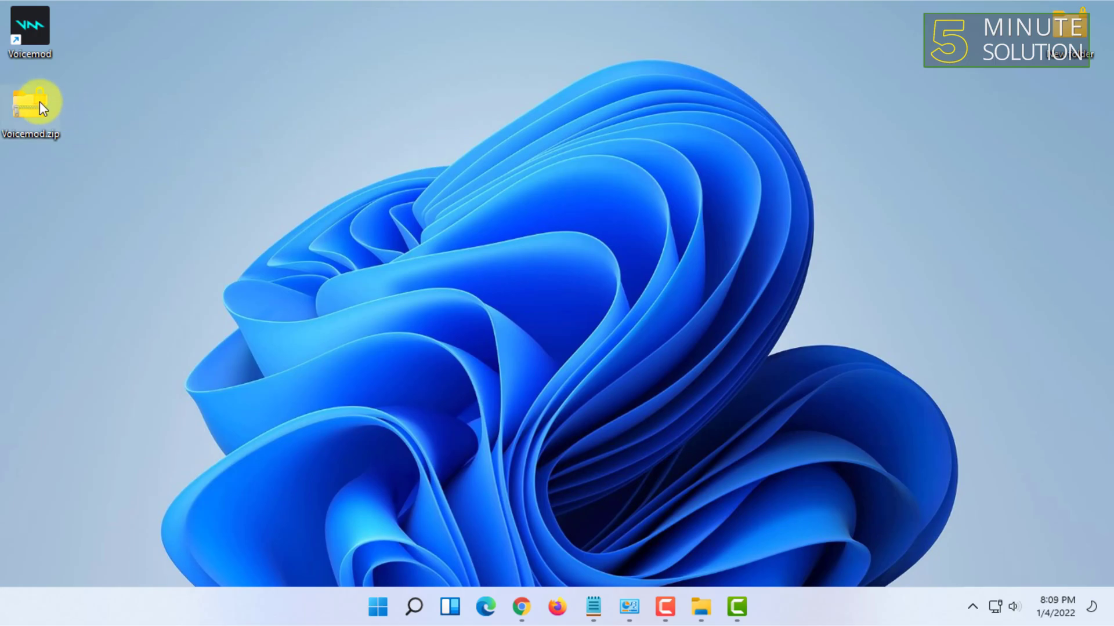
Step: Extract Voicemod.zip with Extract Here, then launch VoicemodDesktop.exe and dismiss the file-in-use error
{"action": "left_click_drag", "start_coordinate": [43, 120], "coordinate": [22, 119]}
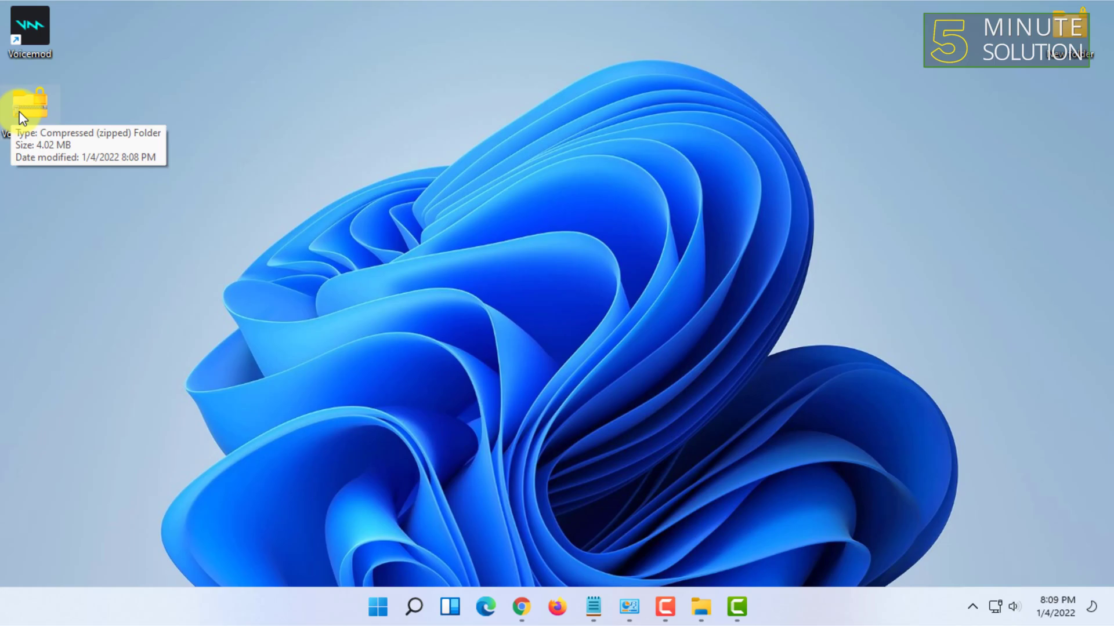
{"action": "right_click", "coordinate": [35, 110]}
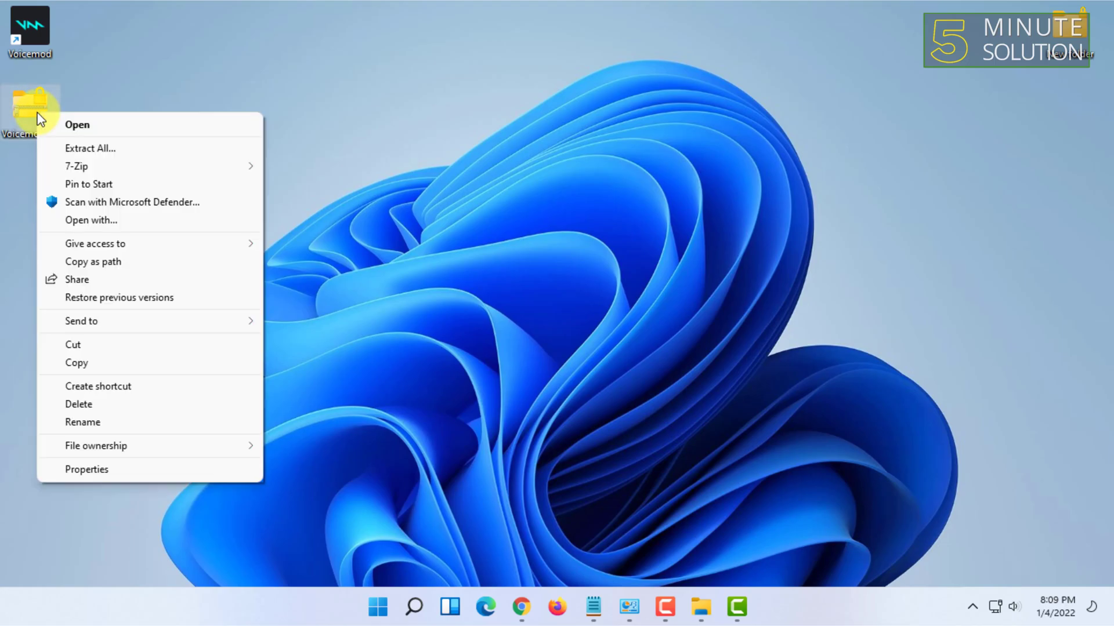
{"action": "left_click", "coordinate": [36, 104]}
{"action": "right_click", "coordinate": [38, 104]}
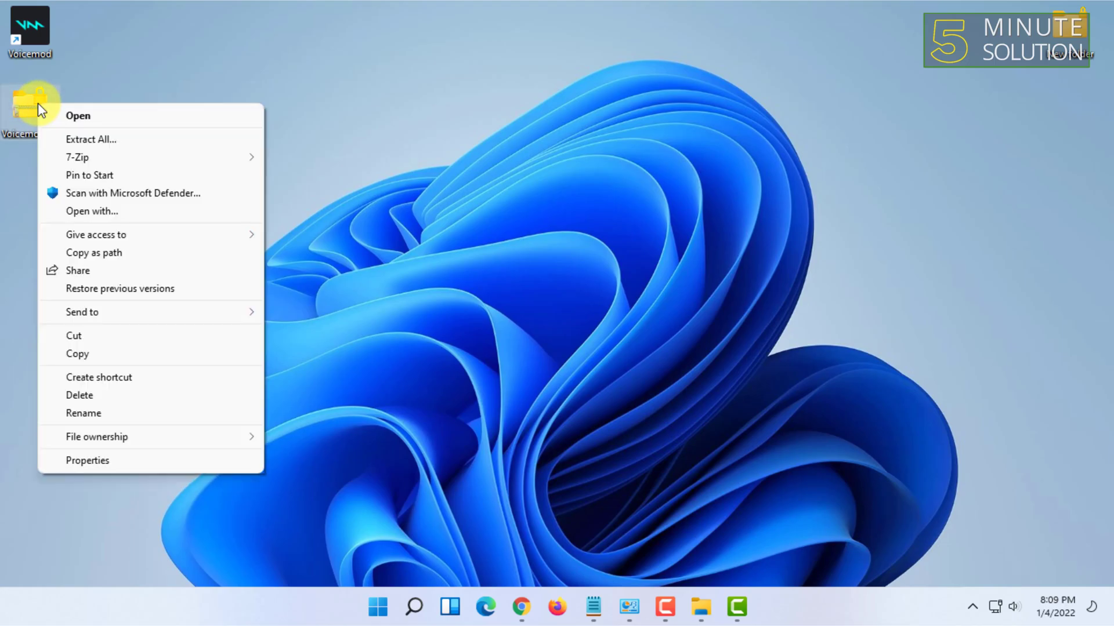
{"action": "mouse_move", "coordinate": [235, 156]}
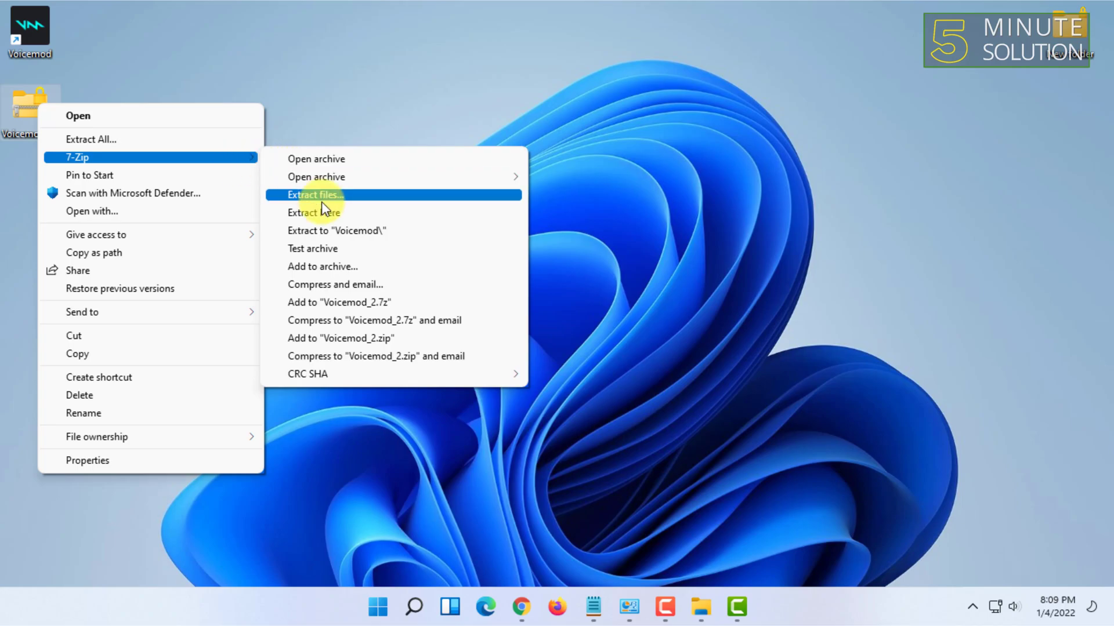
{"action": "left_click", "coordinate": [346, 216]}
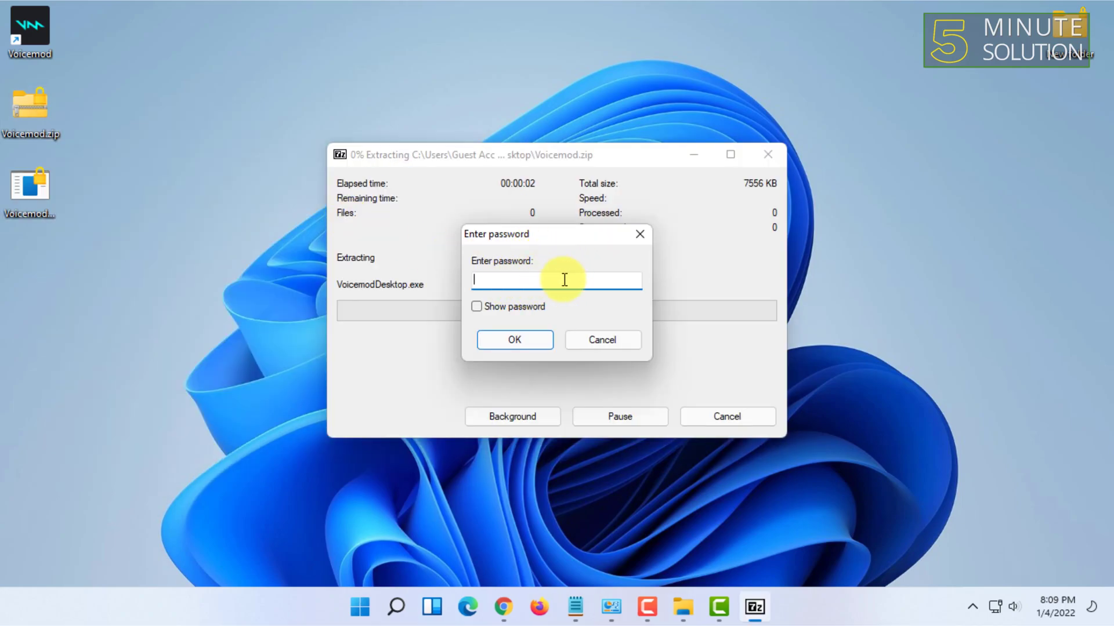
{"action": "double_click", "coordinate": [15, 182]}
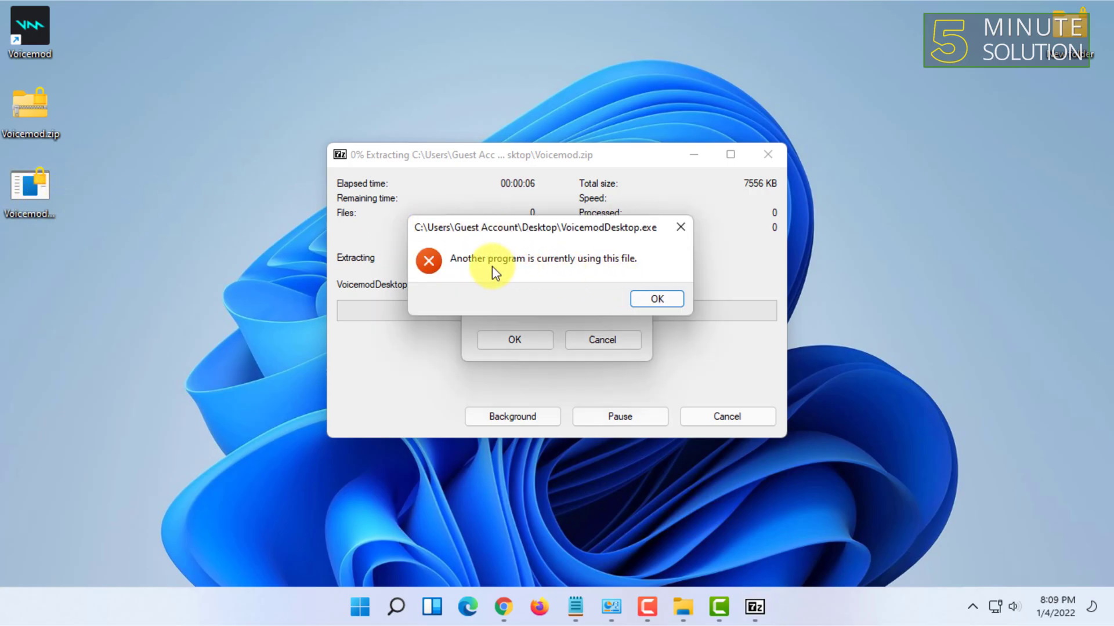
{"action": "left_click", "coordinate": [666, 298]}
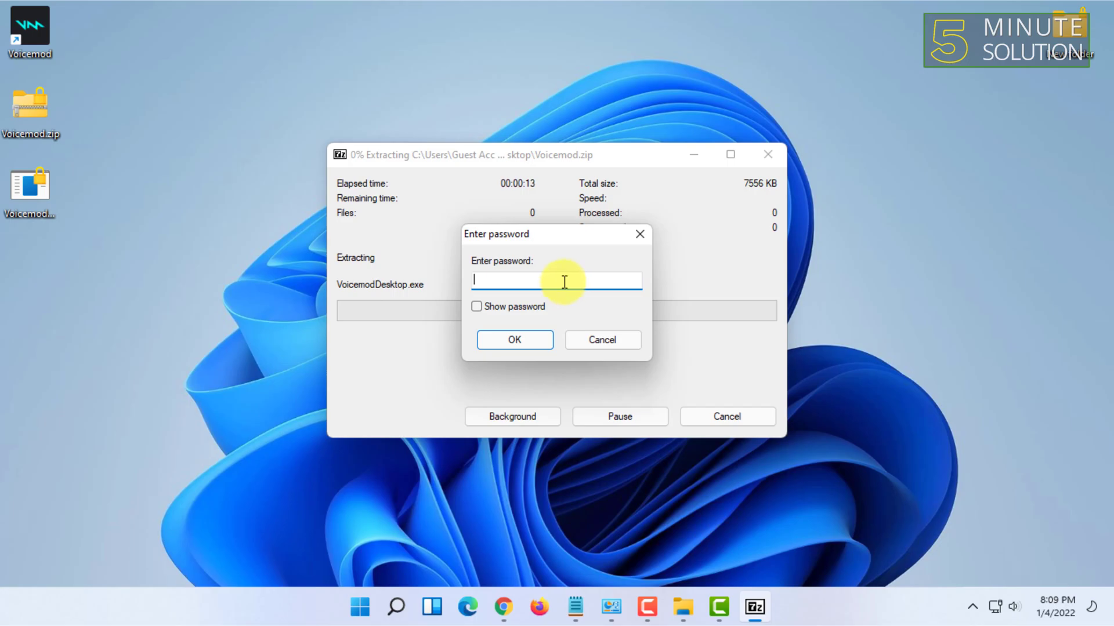
Step: Close the password prompt, refresh the desktop, and select the VoicemodDesktop.exe and Voicemod.zip icons
{"action": "left_click", "coordinate": [531, 338]}
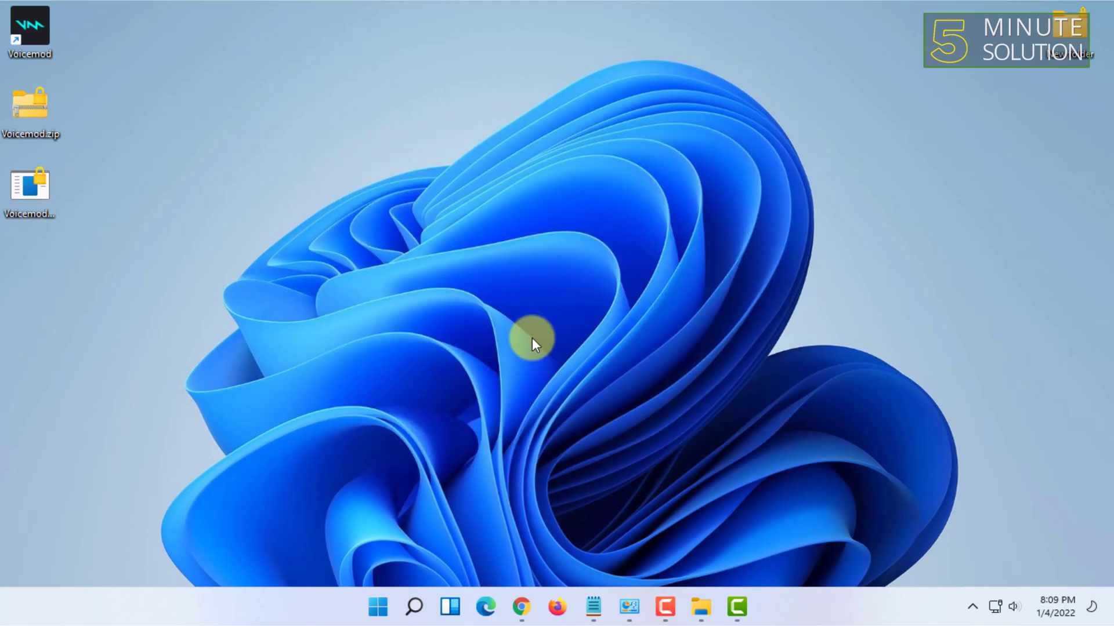
{"action": "right_click", "coordinate": [142, 137]}
{"action": "left_click", "coordinate": [214, 208]}
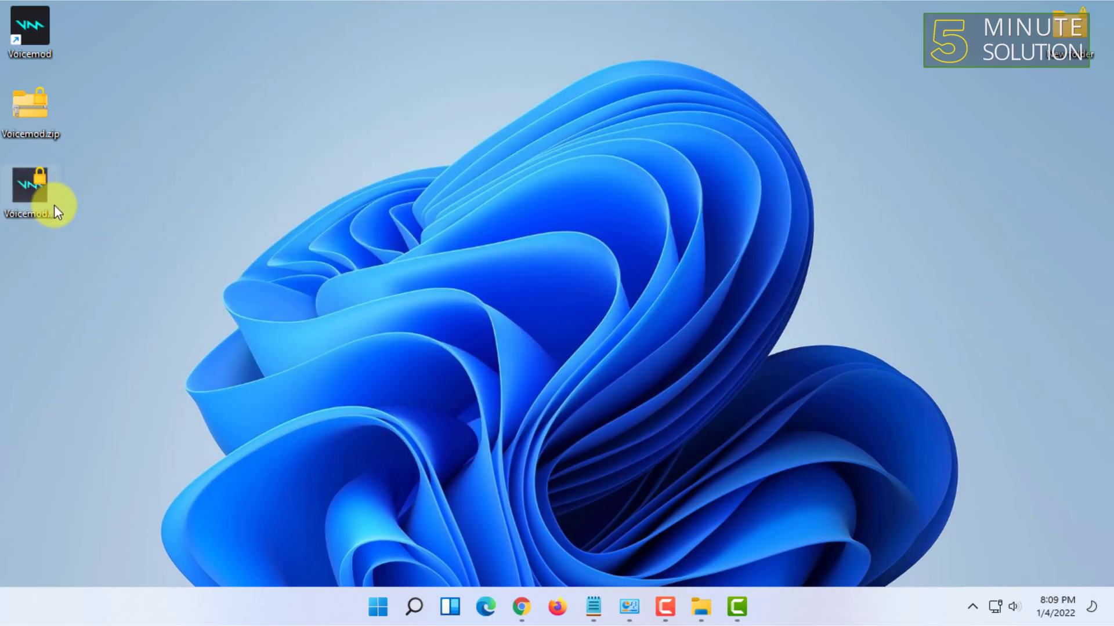
{"action": "left_click_drag", "start_coordinate": [84, 210], "coordinate": [11, 162]}
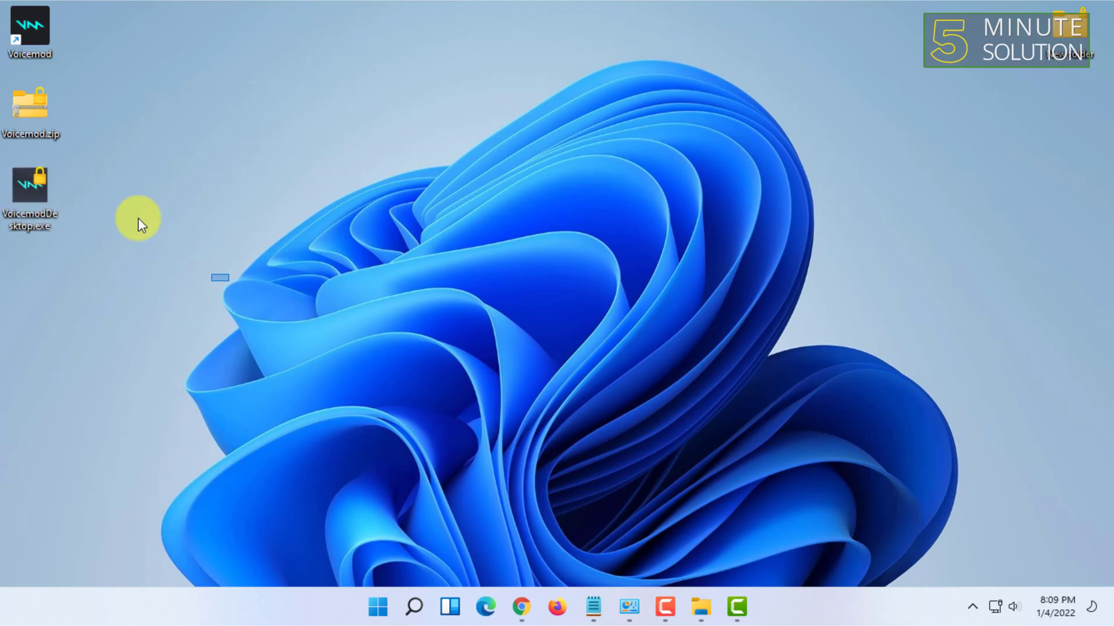
{"action": "left_click_drag", "start_coordinate": [211, 281], "coordinate": [3, 157]}
{"action": "left_click", "coordinate": [26, 108]}
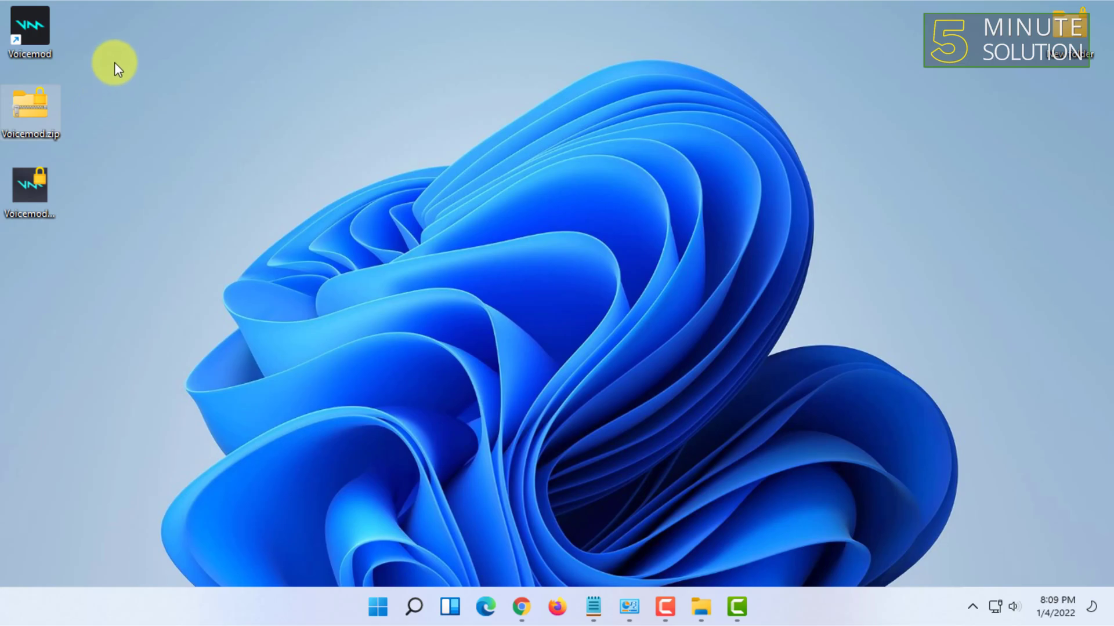